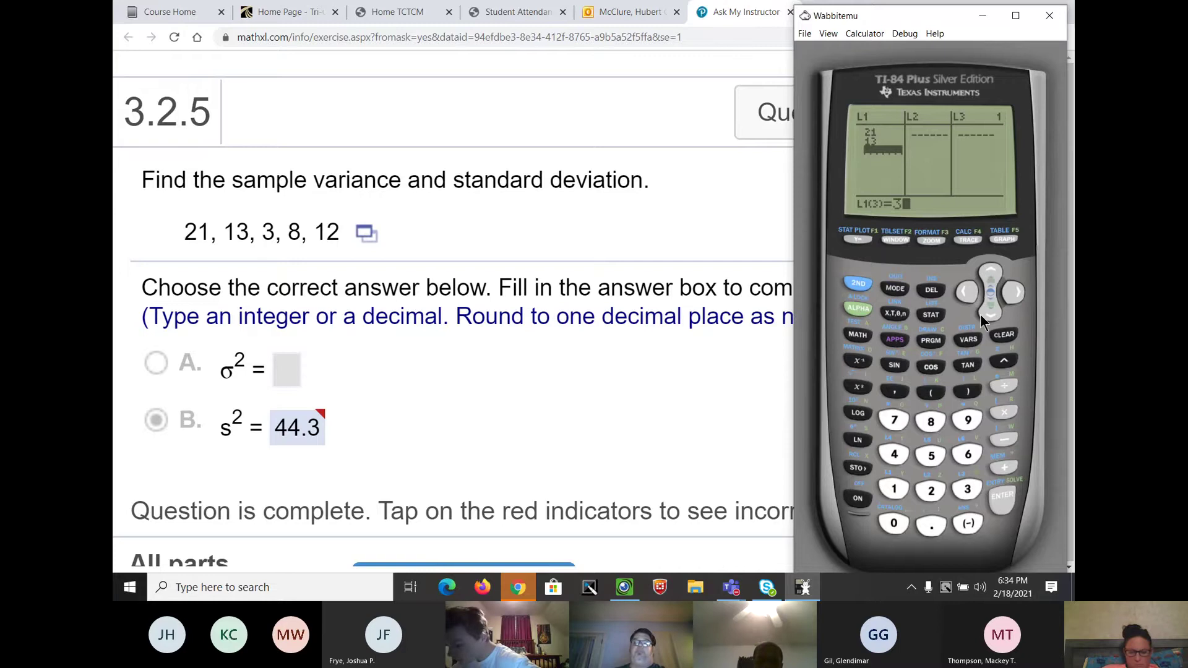
- Complete list L1 with the remaining data values 3, 8 and 12 in rows 3 to 5
click(980, 314)
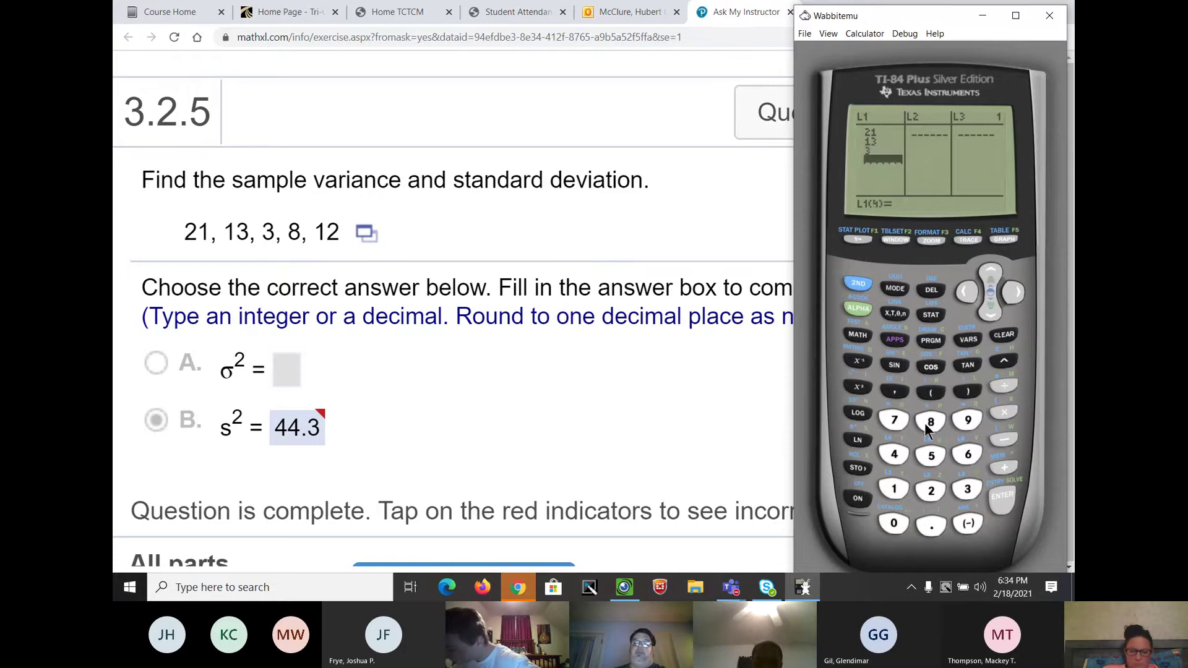
click(926, 425)
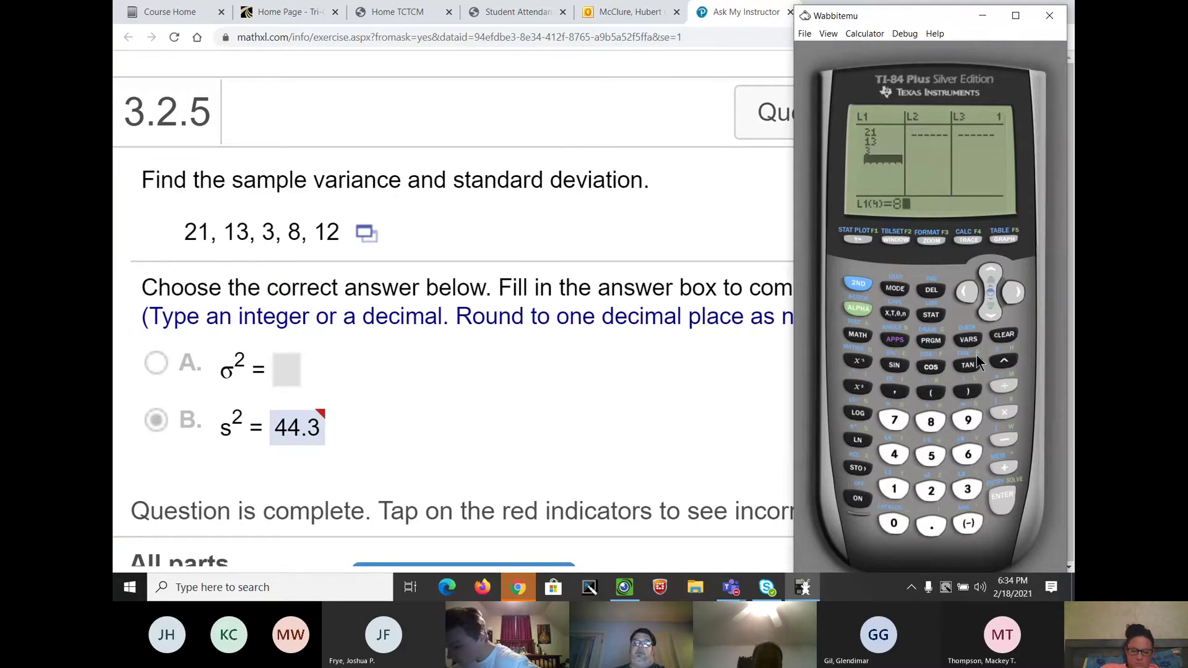
key(Return)
text(12)
key(Return)
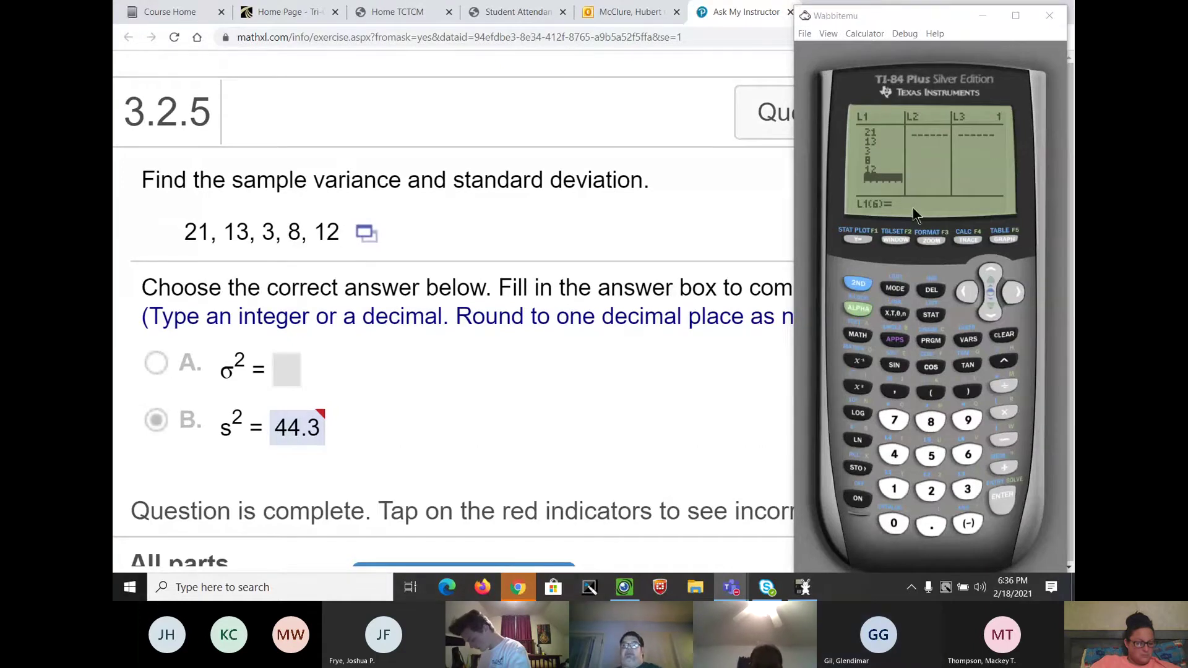
- Sort list L1 in ascending order with SortA and reopen the list editor to view it
click(931, 315)
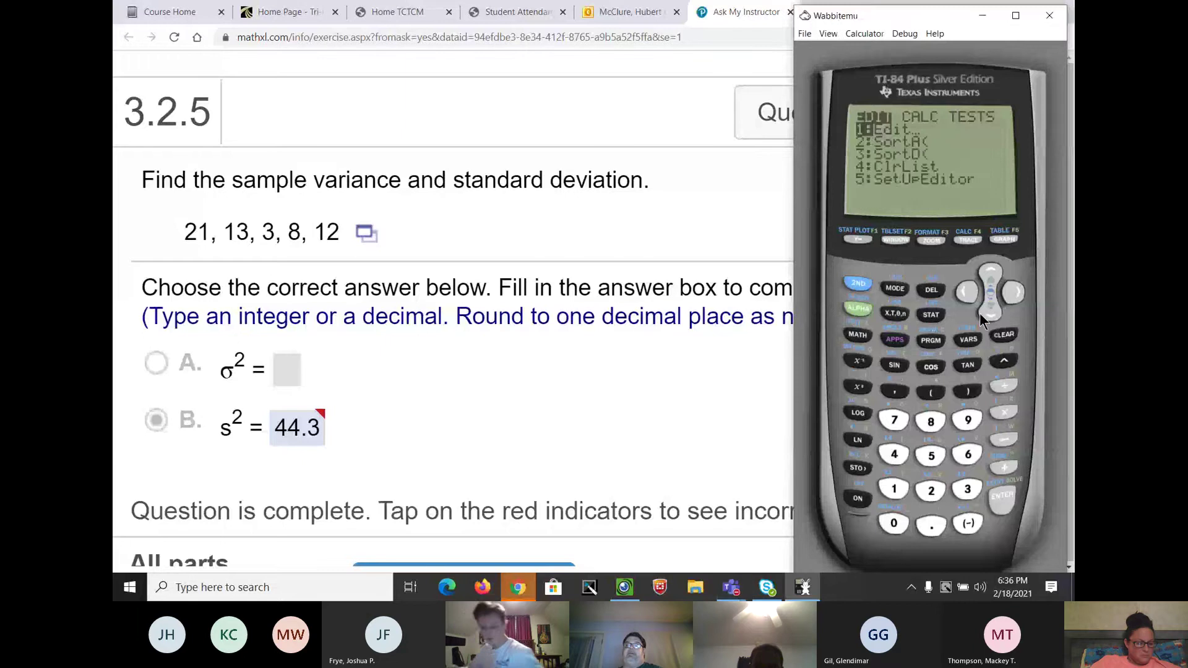
click(988, 310)
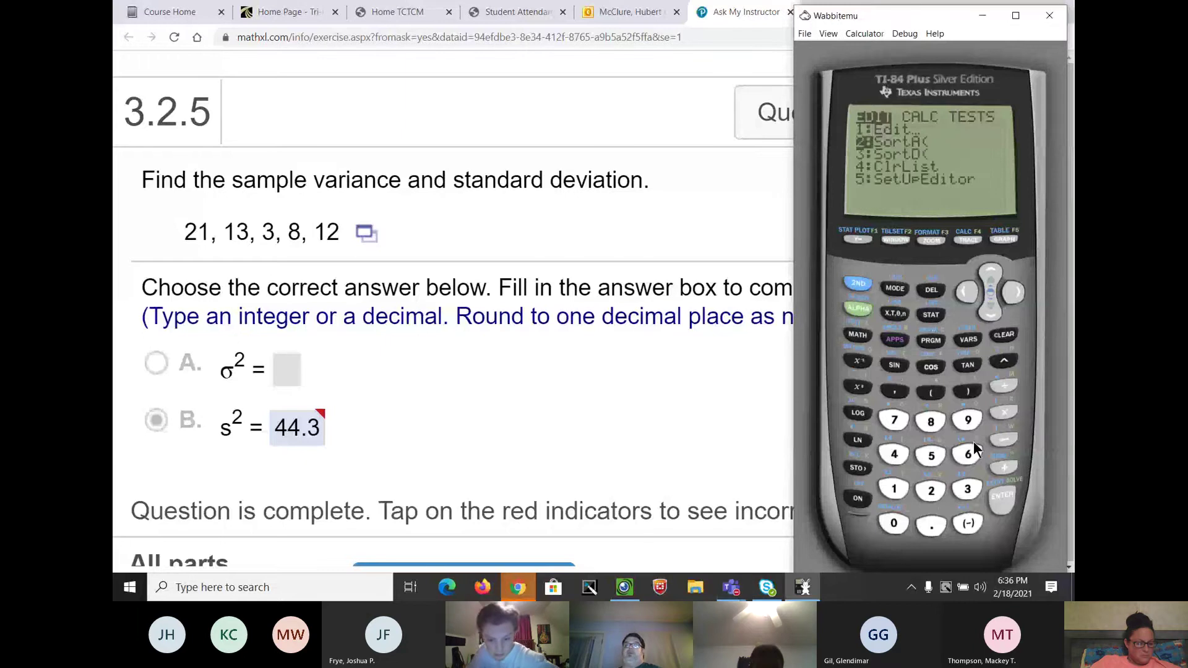
click(1005, 498)
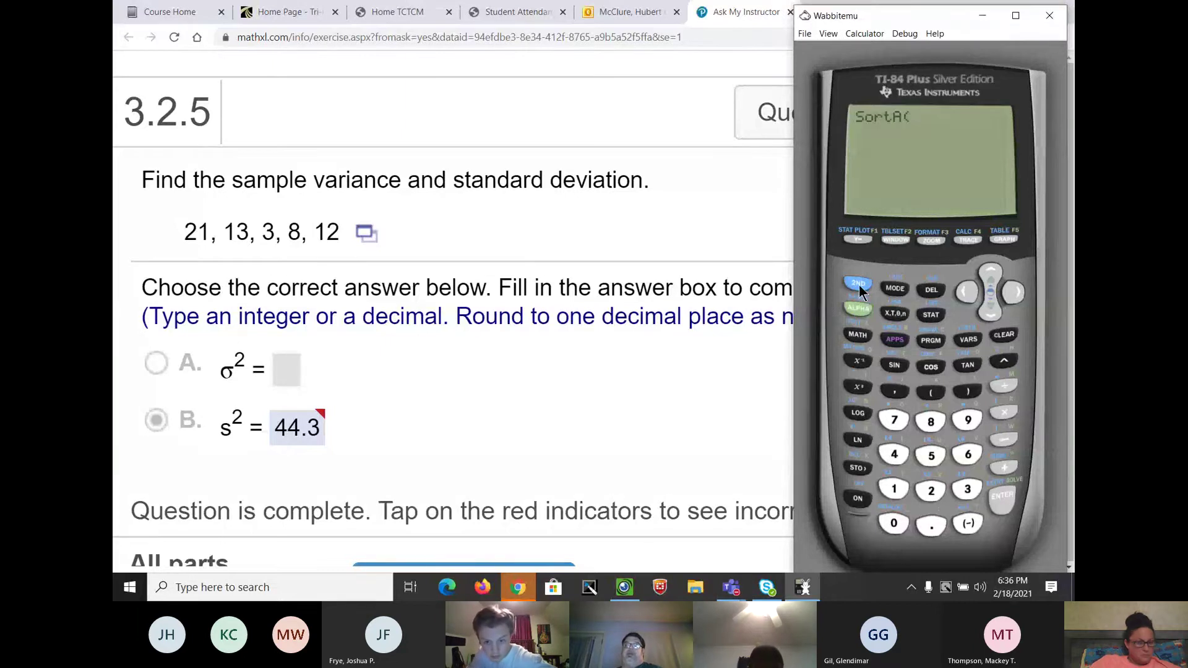
click(896, 495)
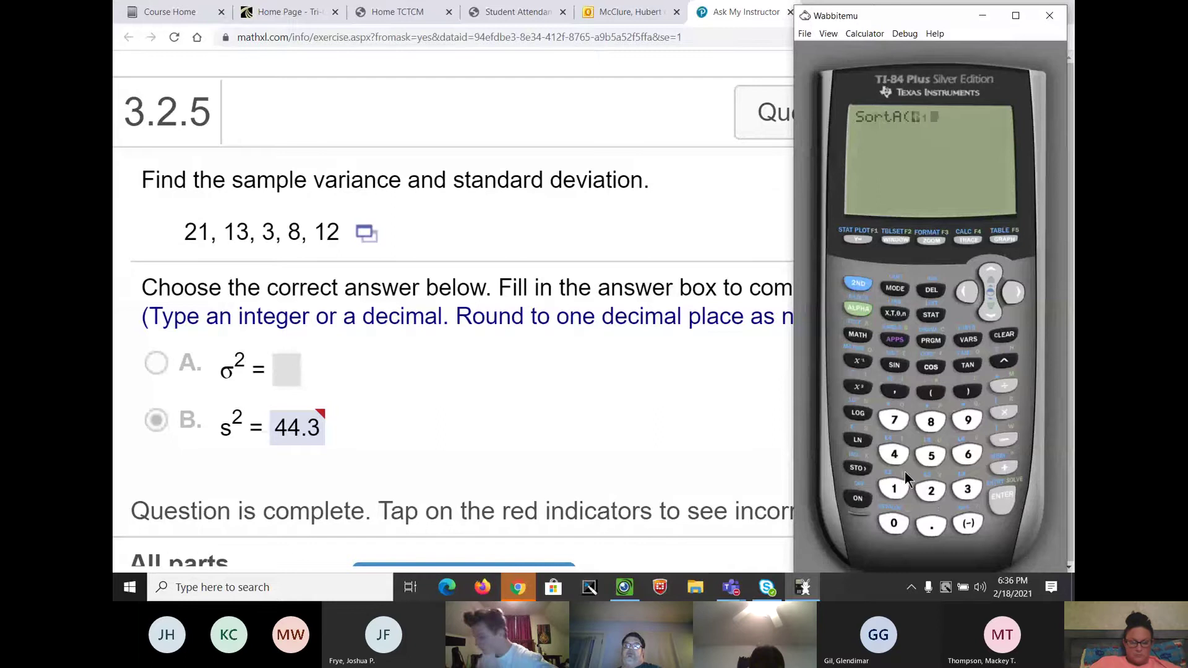
click(968, 391)
click(1000, 502)
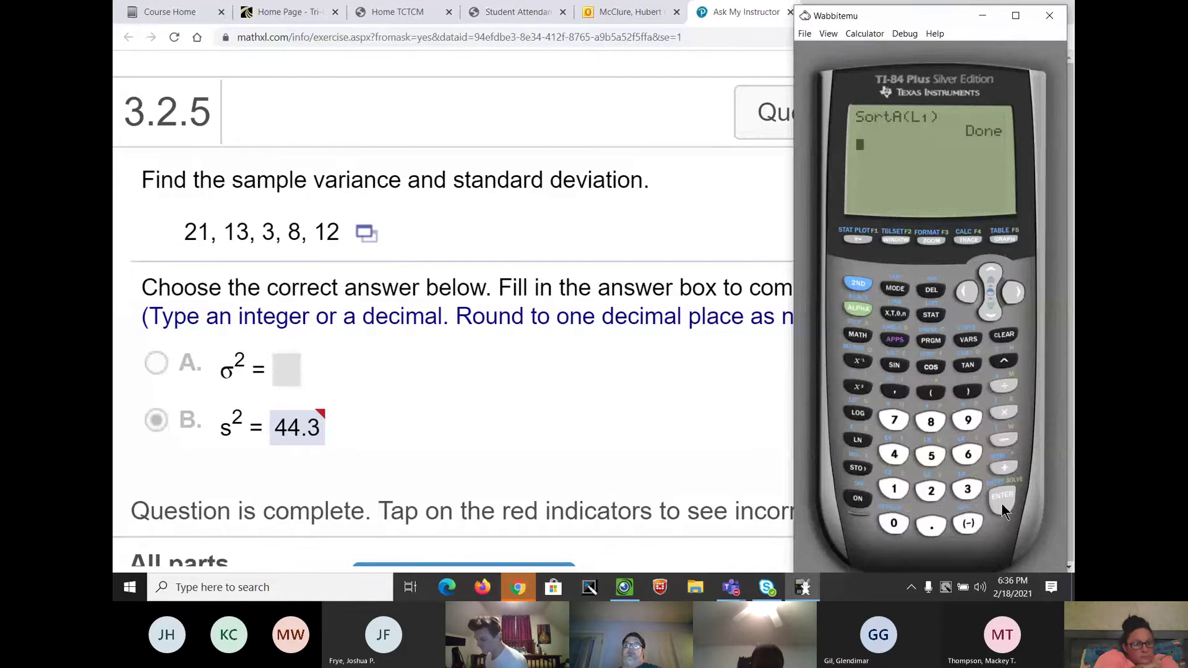
click(926, 314)
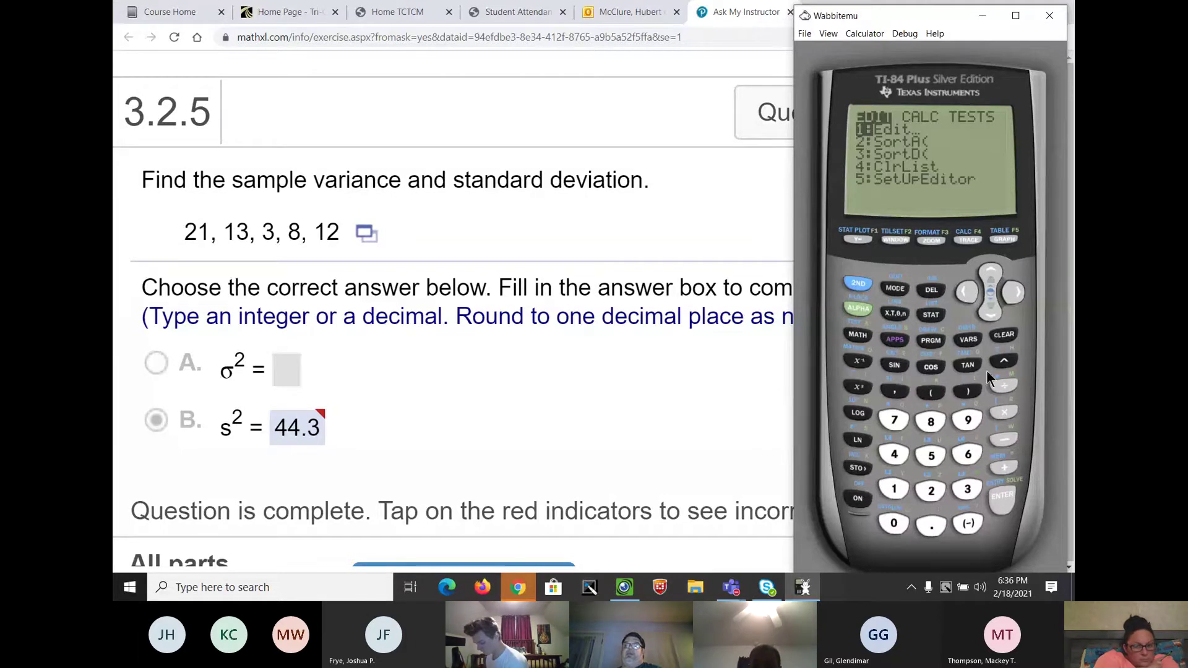
click(997, 498)
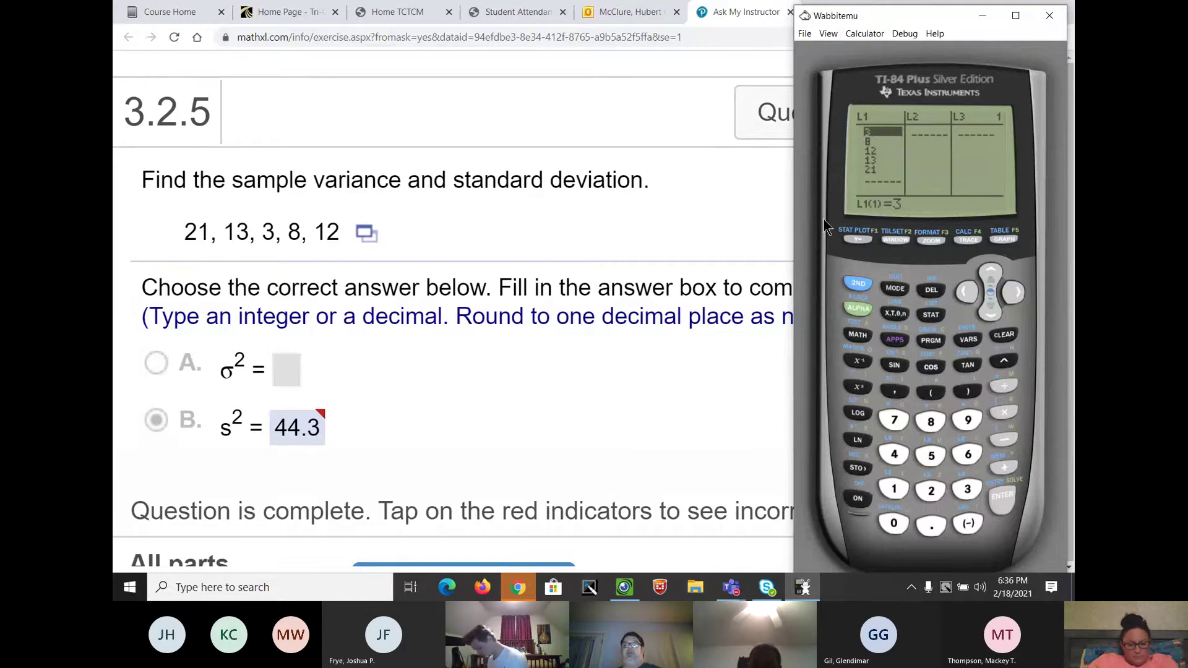
- Calculate 1-Var Stats for list L1, leaving the frequency list empty
click(934, 314)
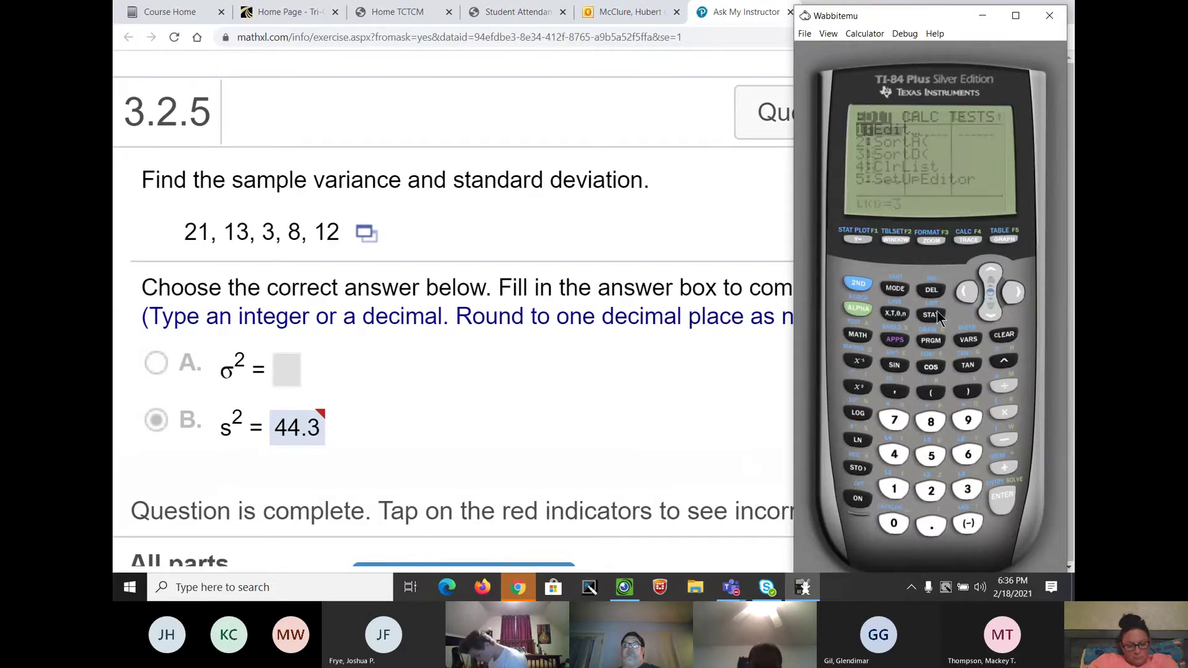
click(1011, 290)
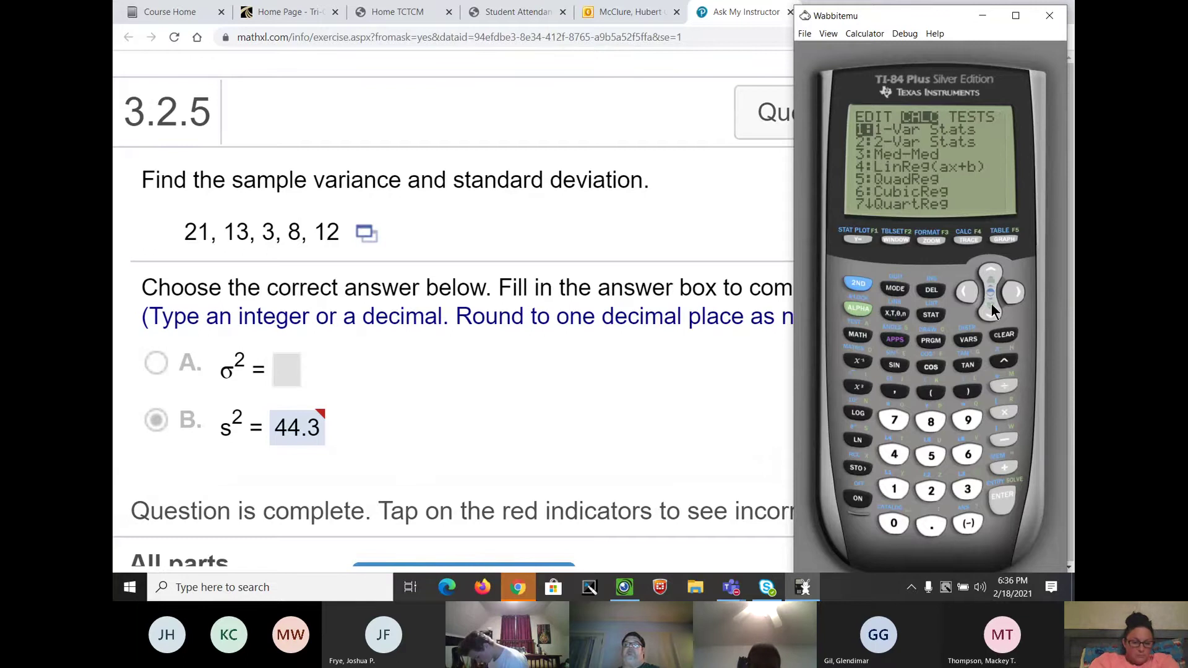
click(988, 313)
click(988, 286)
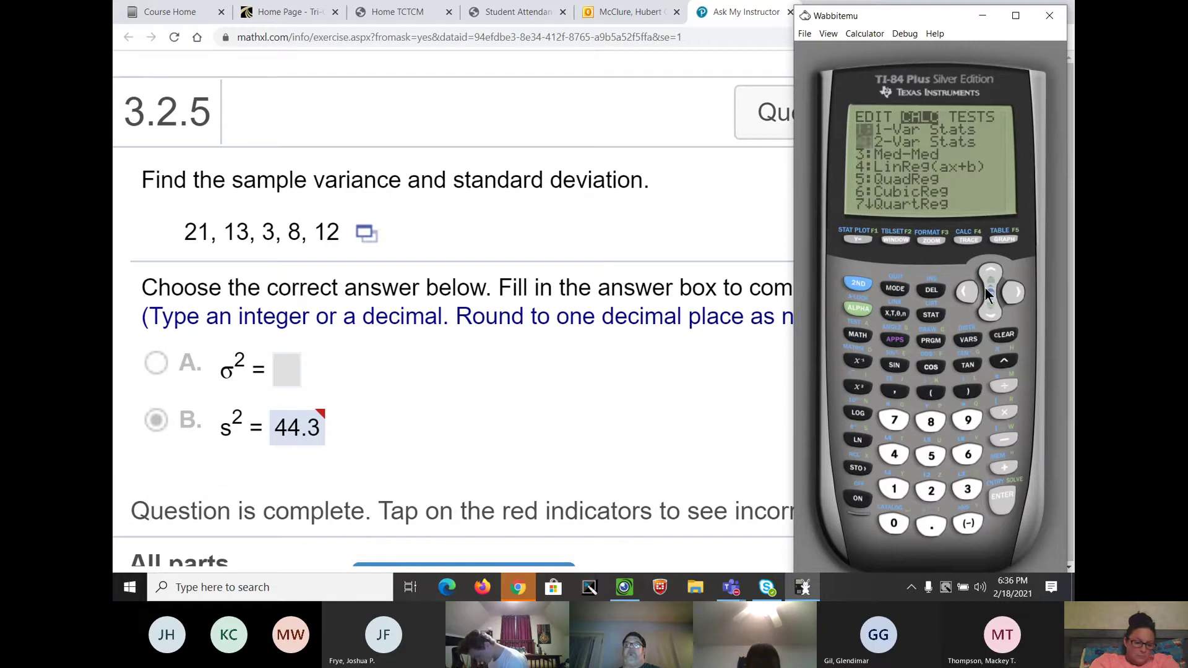
click(1002, 497)
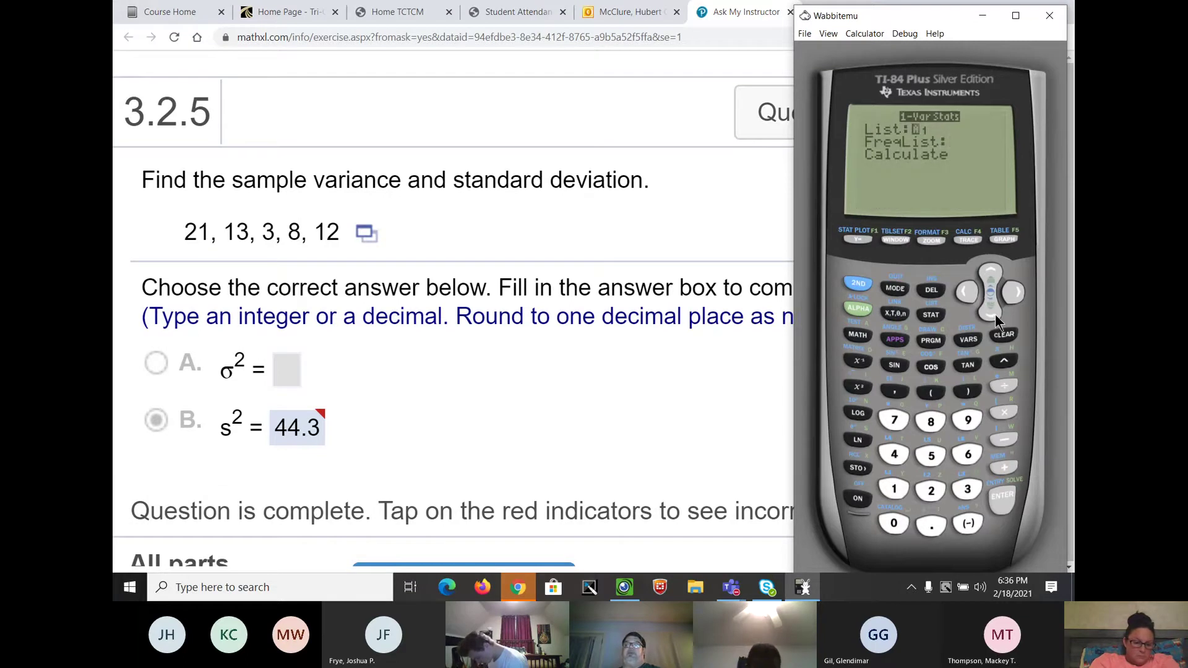
click(994, 314)
click(992, 314)
click(997, 499)
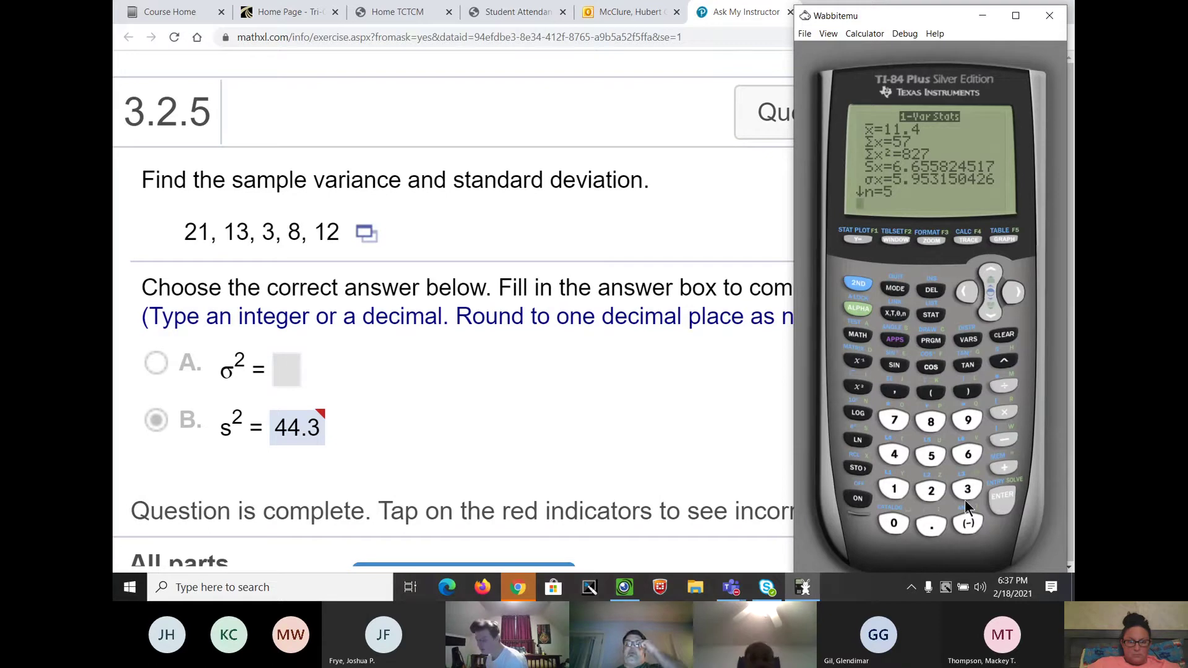
- Calculate the sample variance by squaring the sample standard deviation, entered as 6.655824517
click(968, 454)
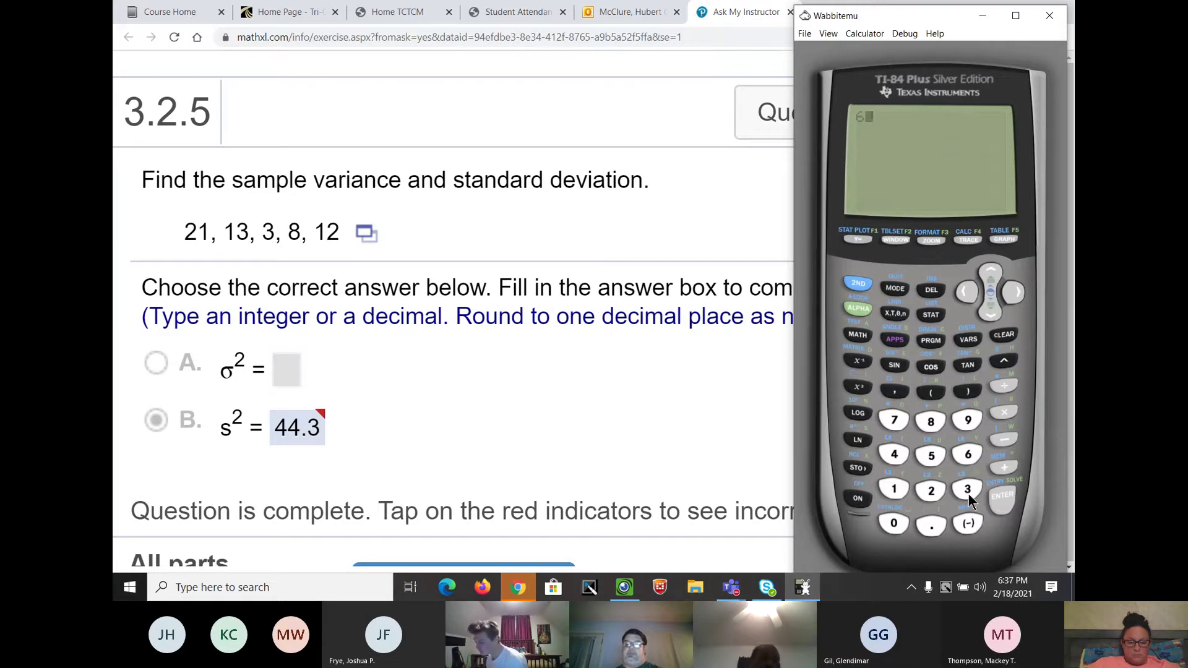
click(933, 526)
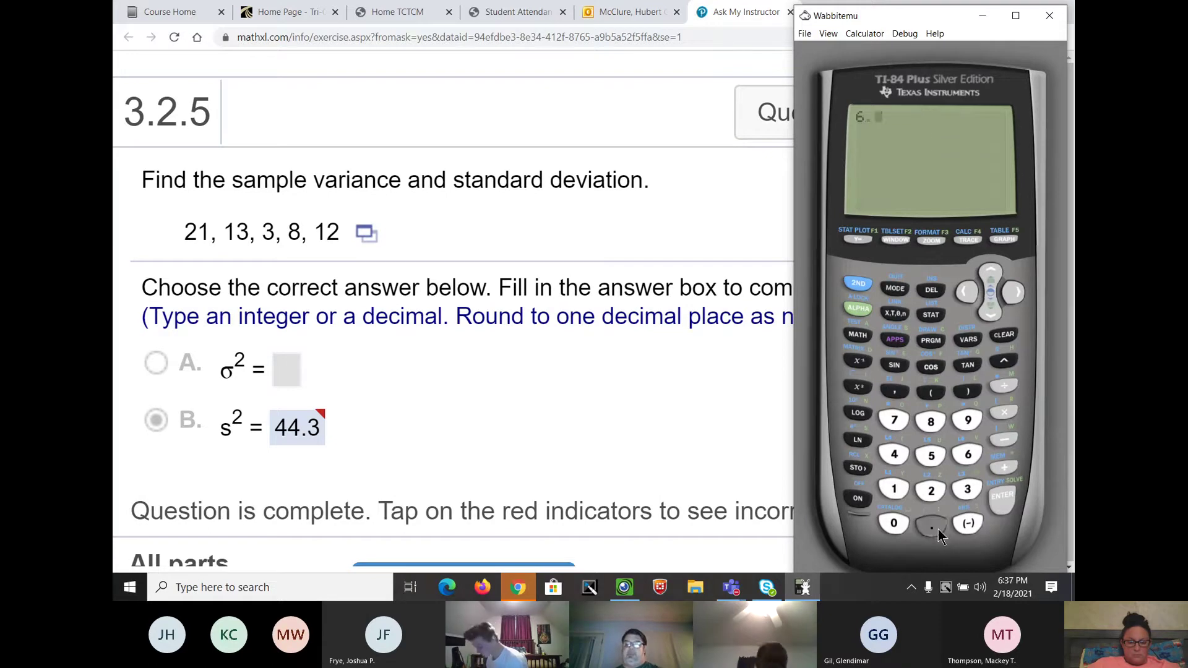
click(968, 457)
click(933, 457)
click(933, 455)
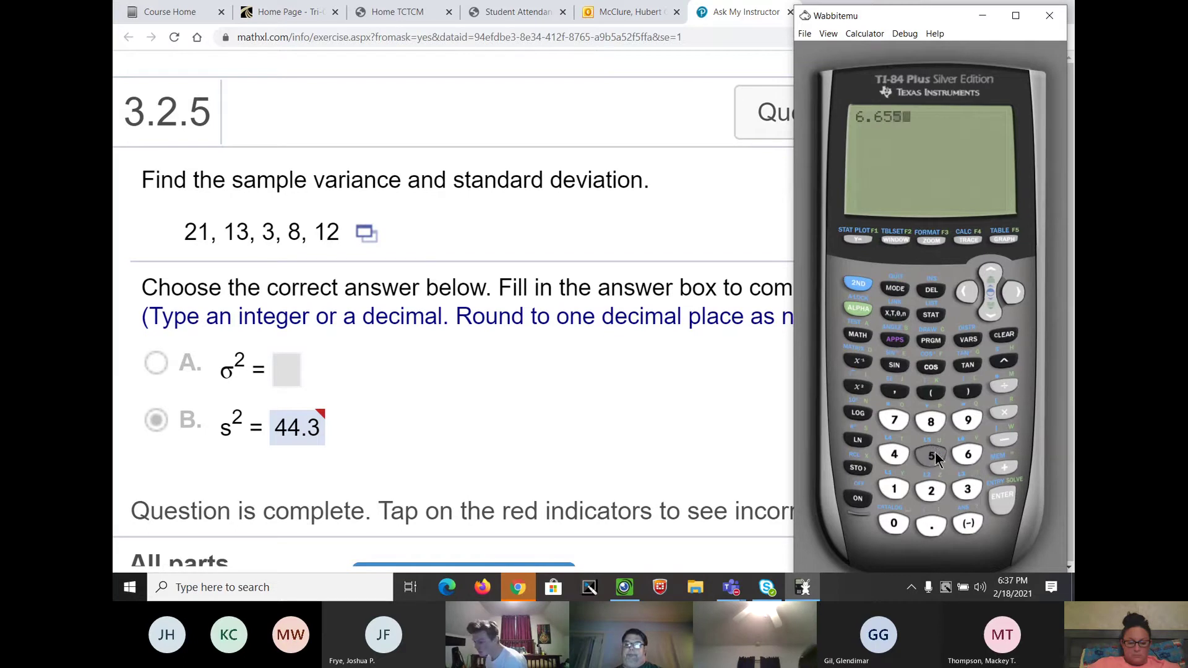
click(933, 422)
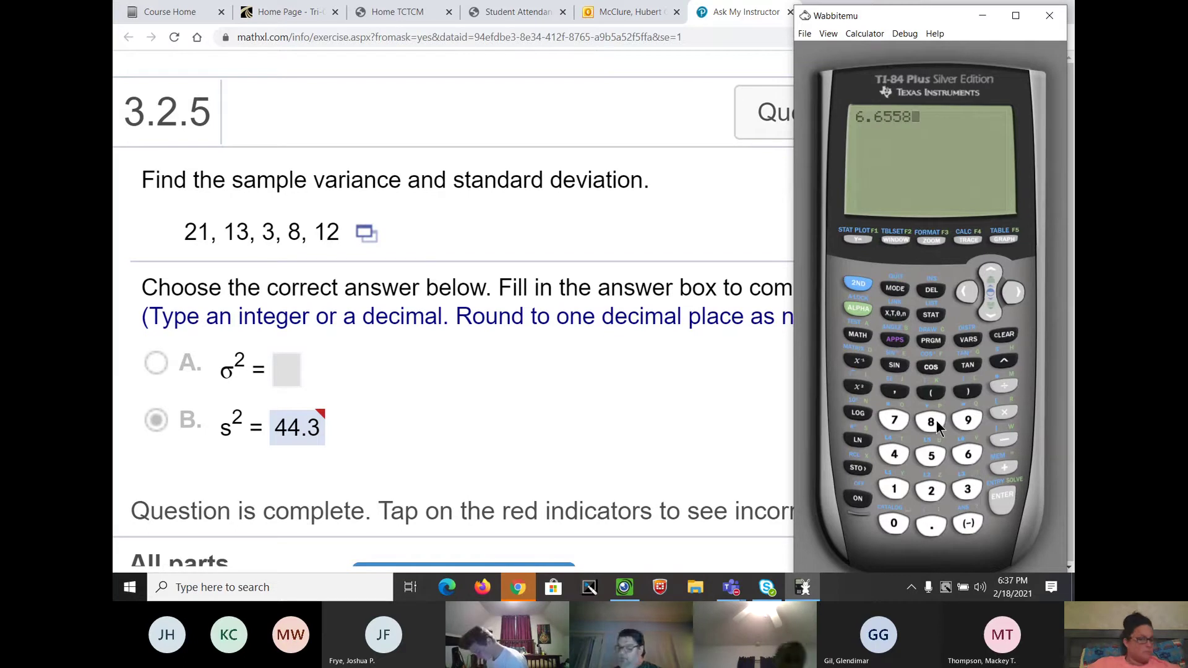
click(932, 491)
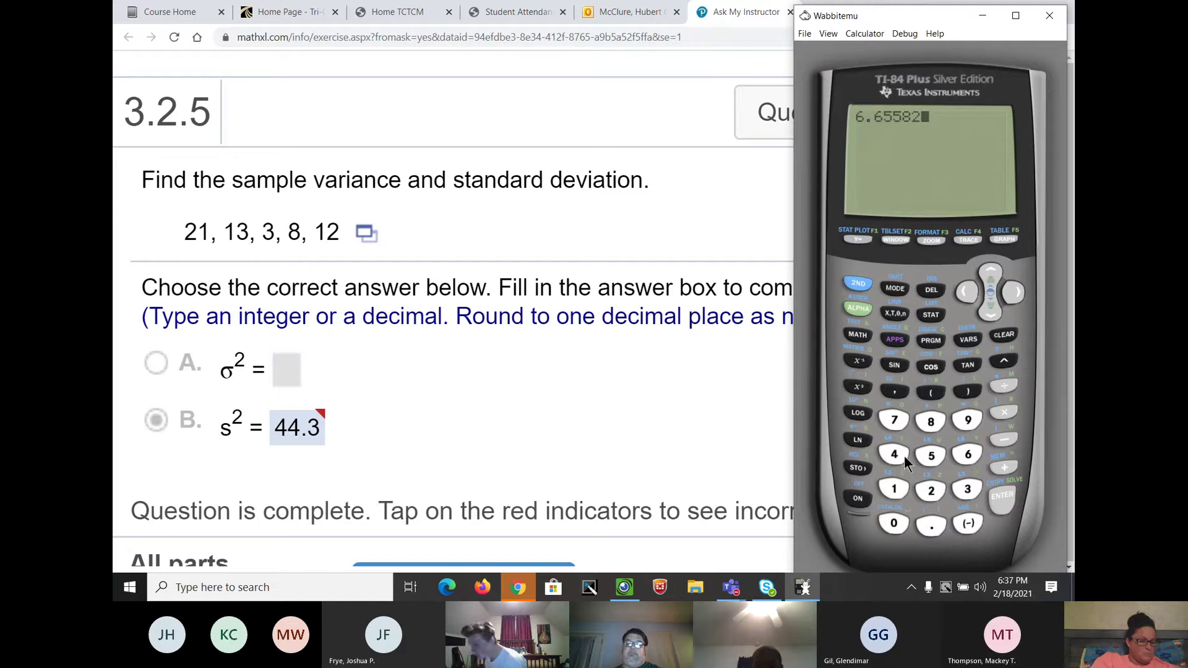
click(894, 455)
click(931, 456)
click(896, 487)
click(894, 420)
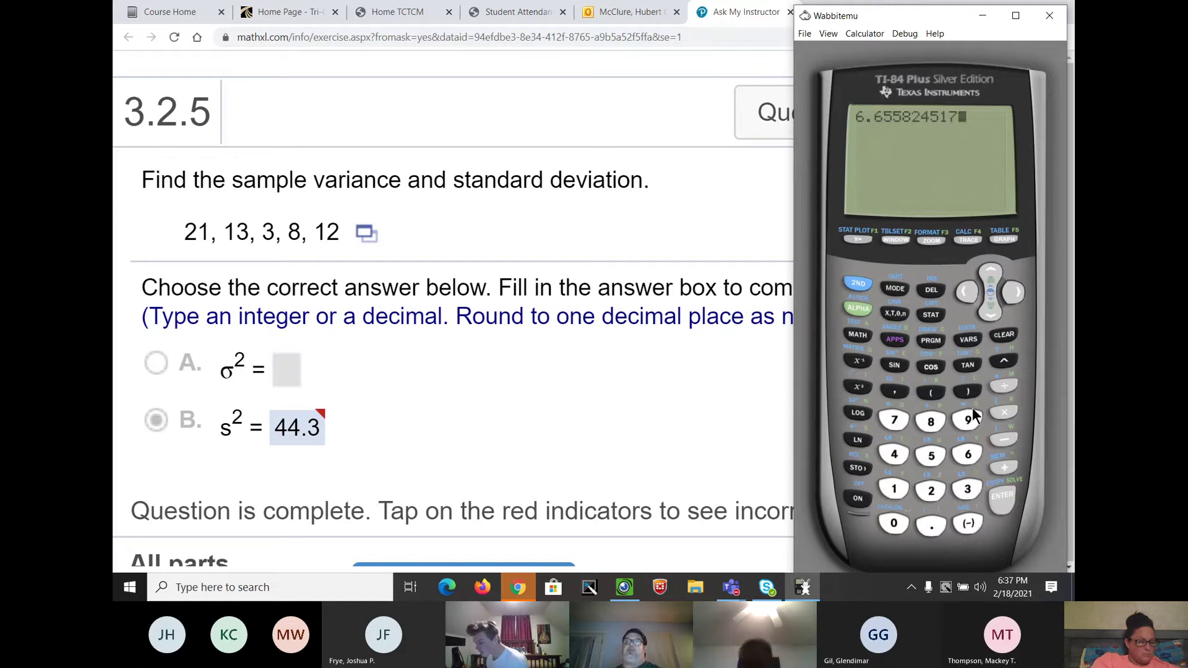
click(1004, 360)
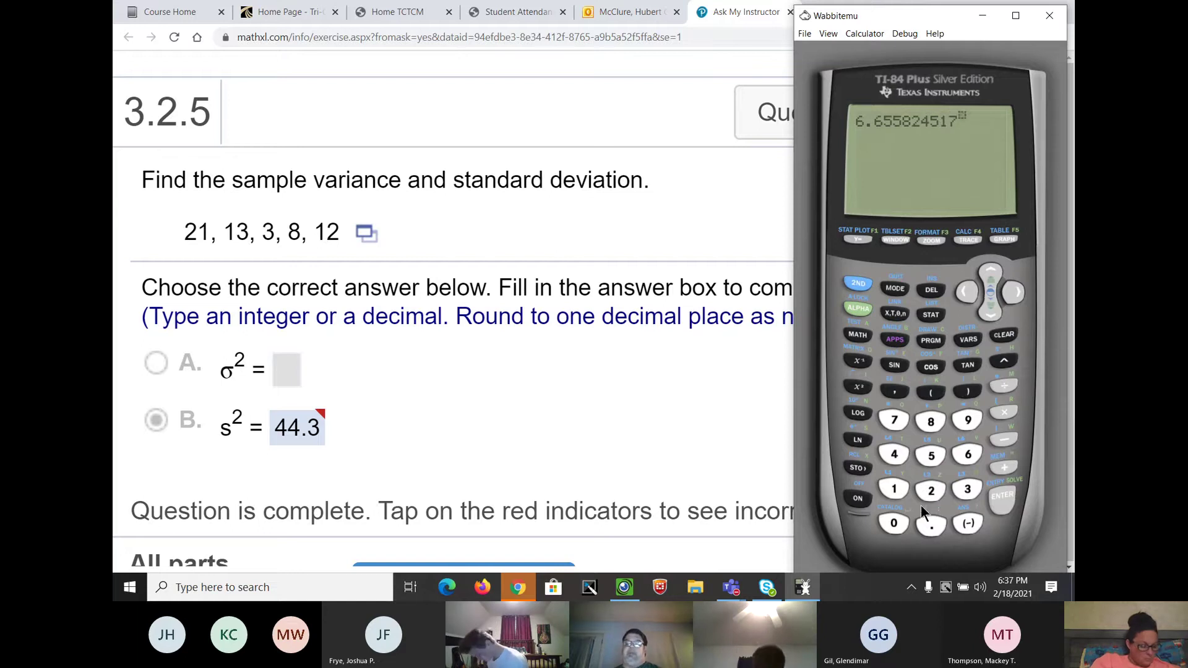
click(997, 500)
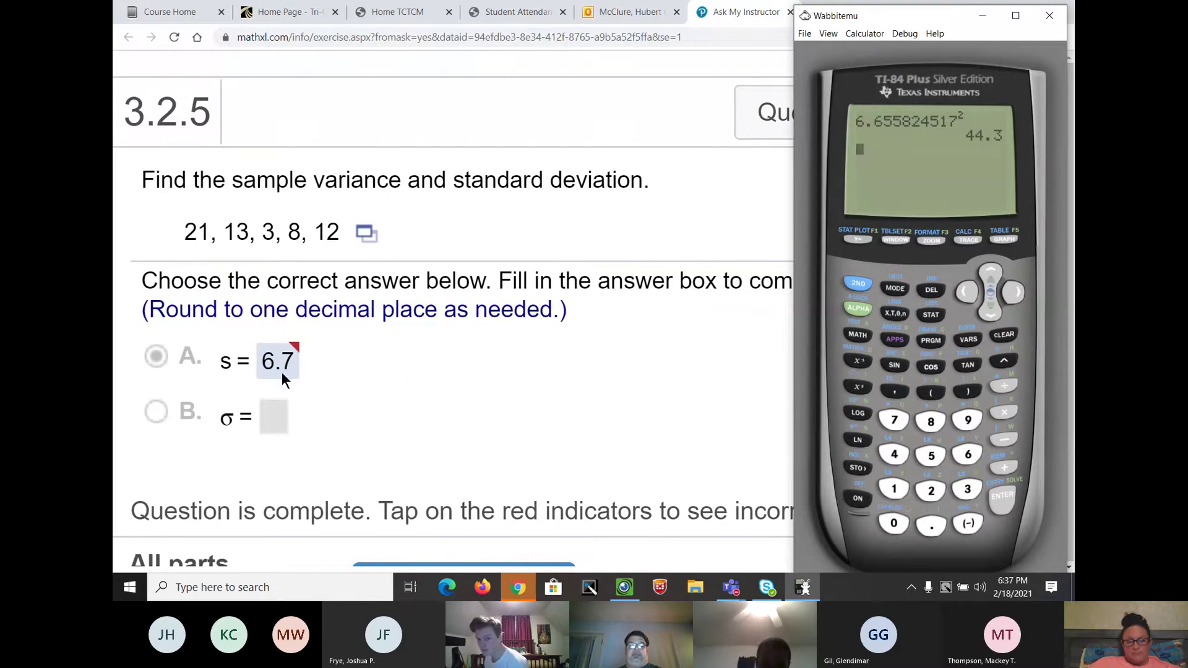
- Switch to the MathXL exercise in the browser and highlight the word "sample" in the question text
drag(235, 181, 307, 180)
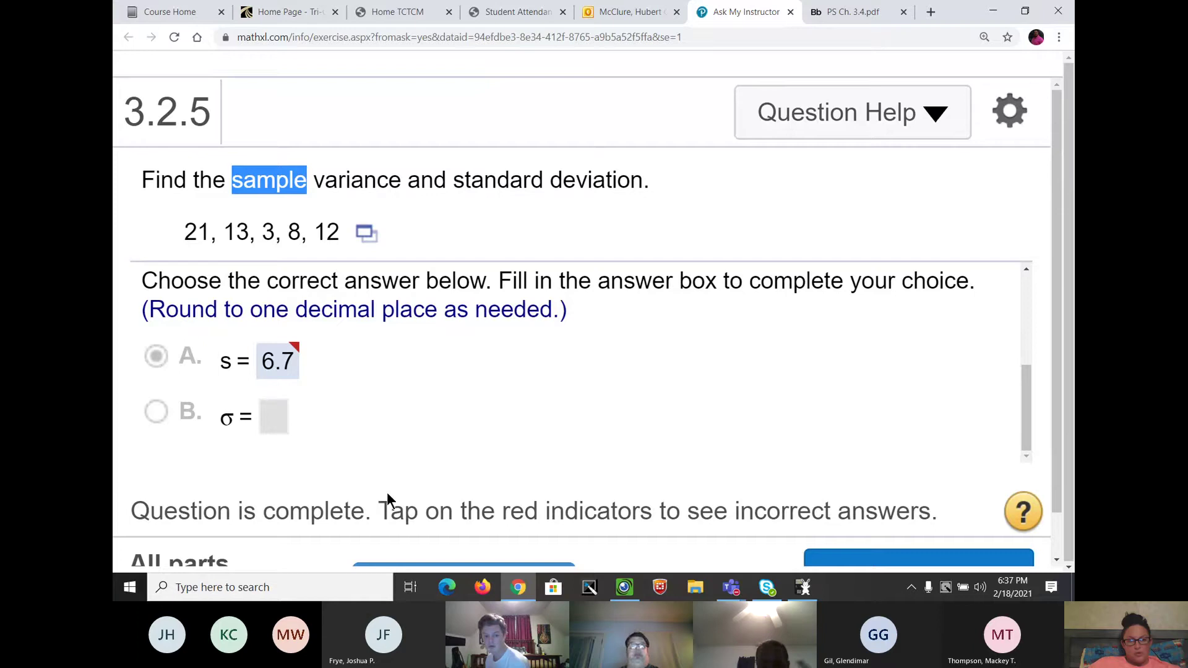